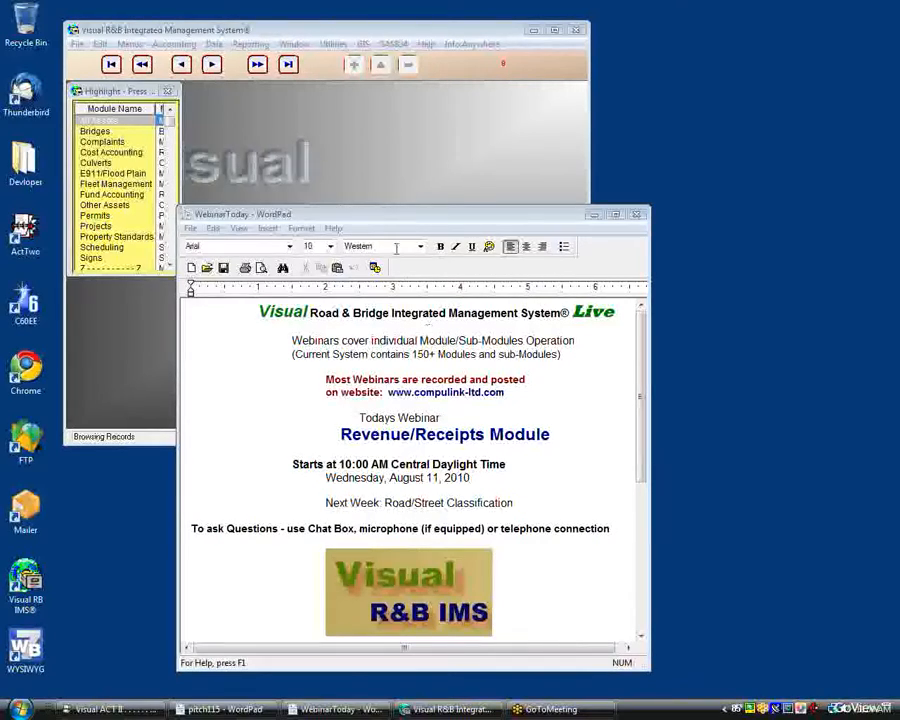
Step: Switch to Visual R&B Integrated Management System and open the Receipts module's list of revenue received from customers
click(372, 195)
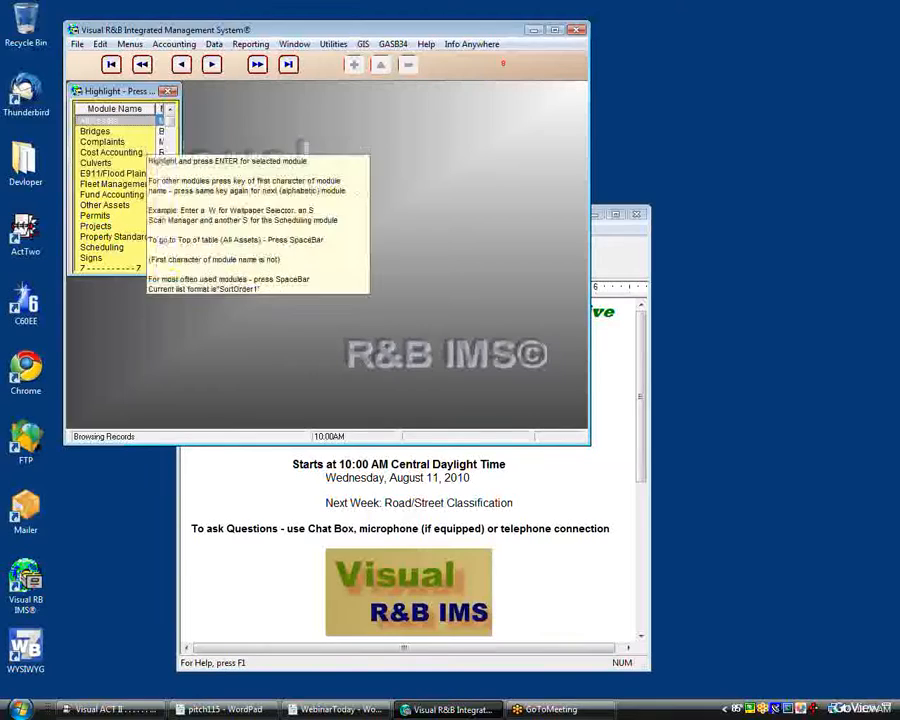
key(r)
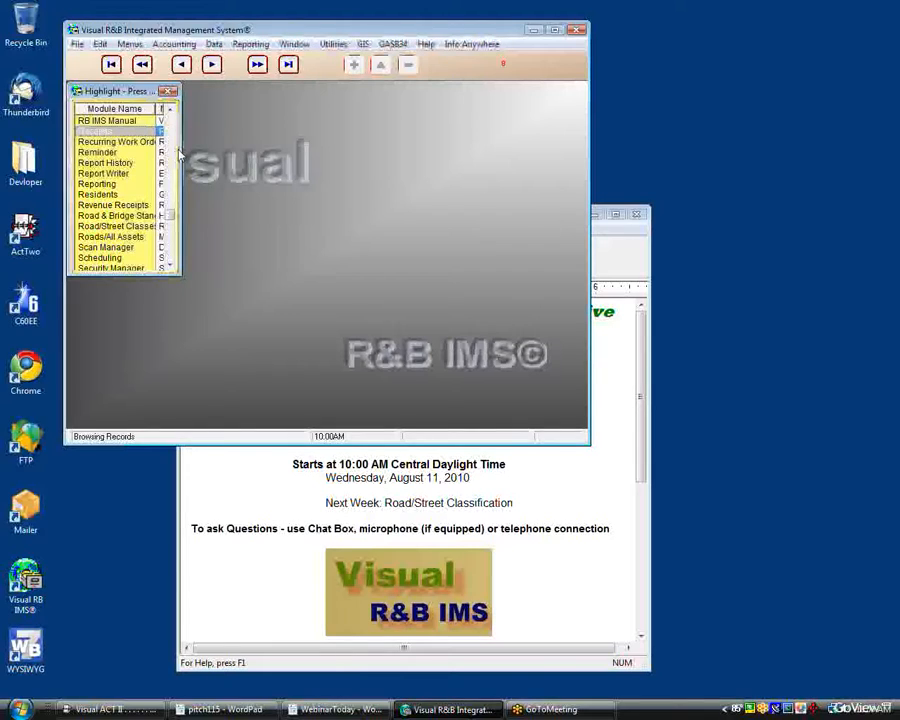
key(Return)
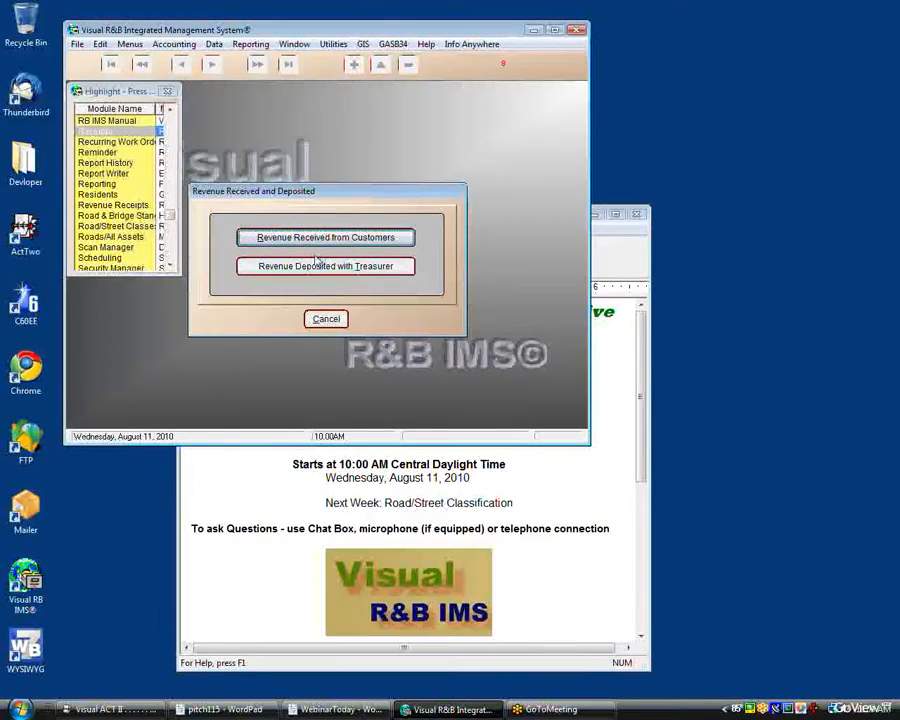
click(320, 243)
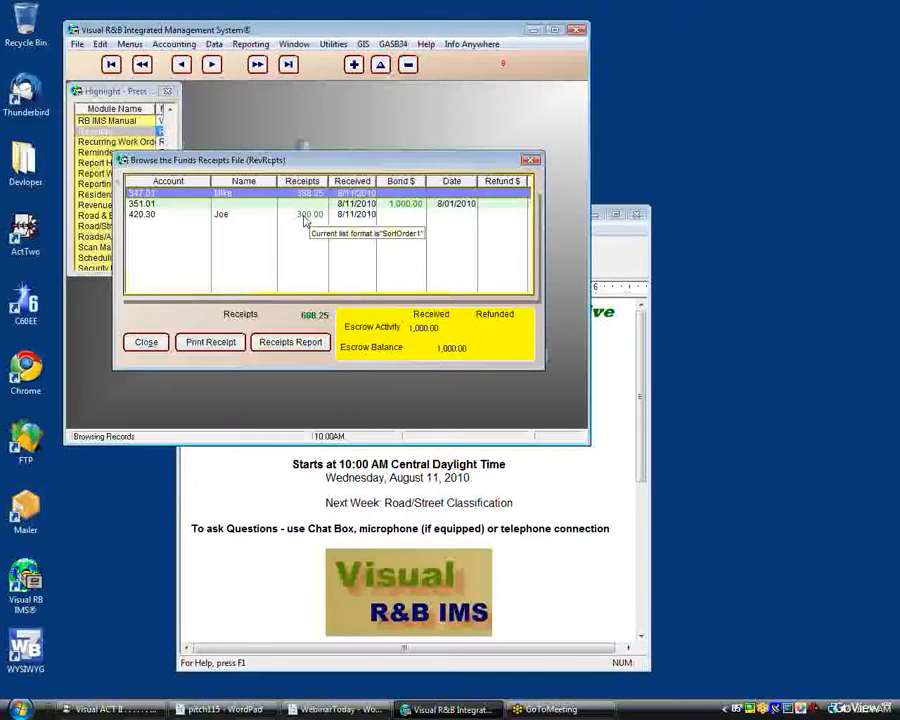
Step: Open the 300.00 dust control receipt, review its cash receipts form, and accept the record without edits
click(305, 216)
double_click(305, 216)
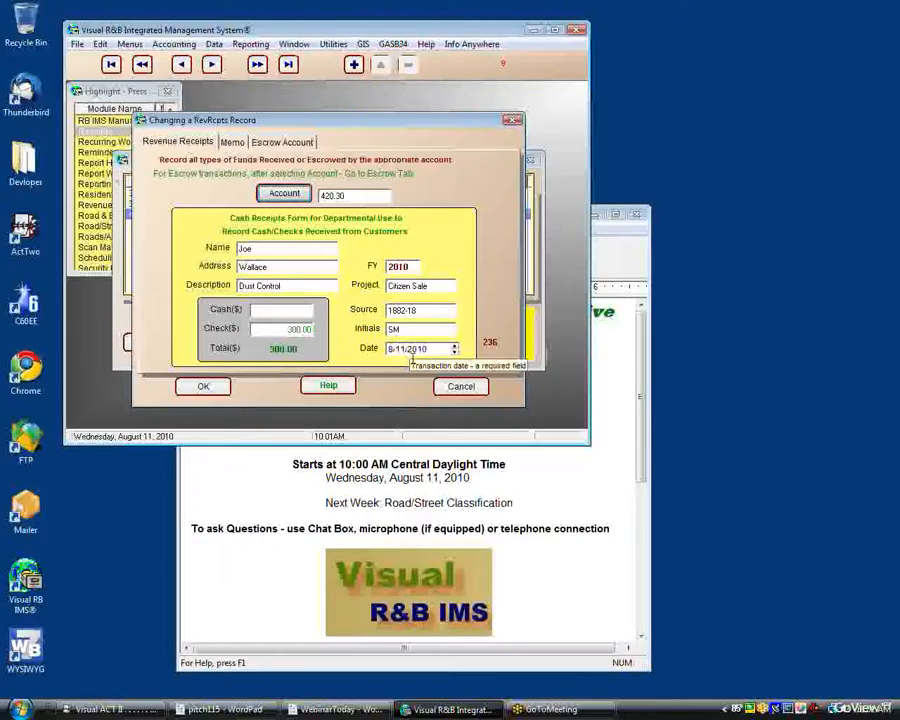
click(203, 387)
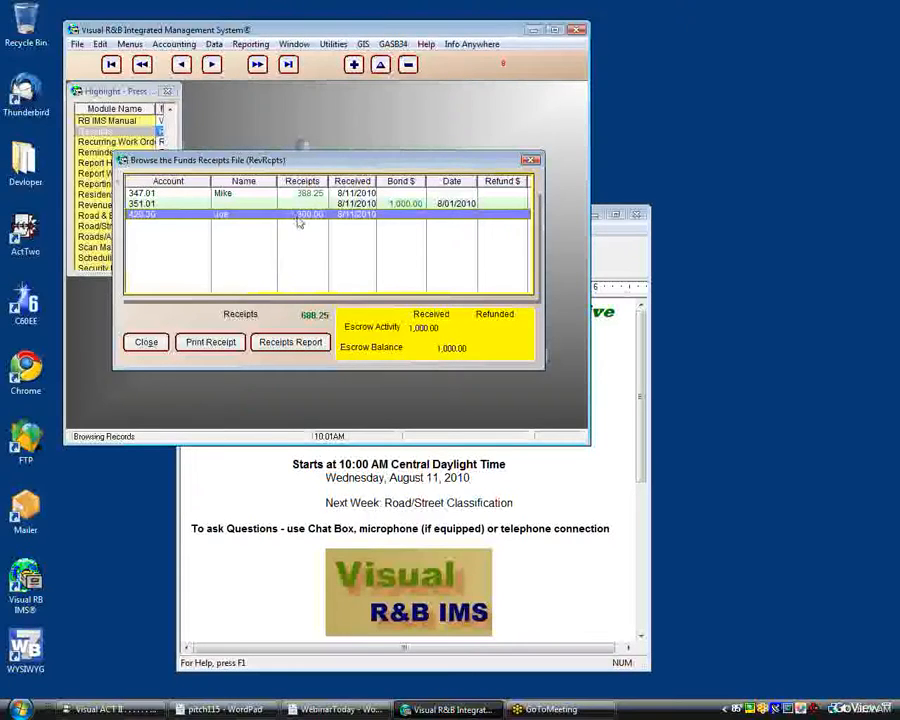
Step: Preview the printable customer and department receipt for the 300.00 entry, view the whole page, and close the preview
click(240, 343)
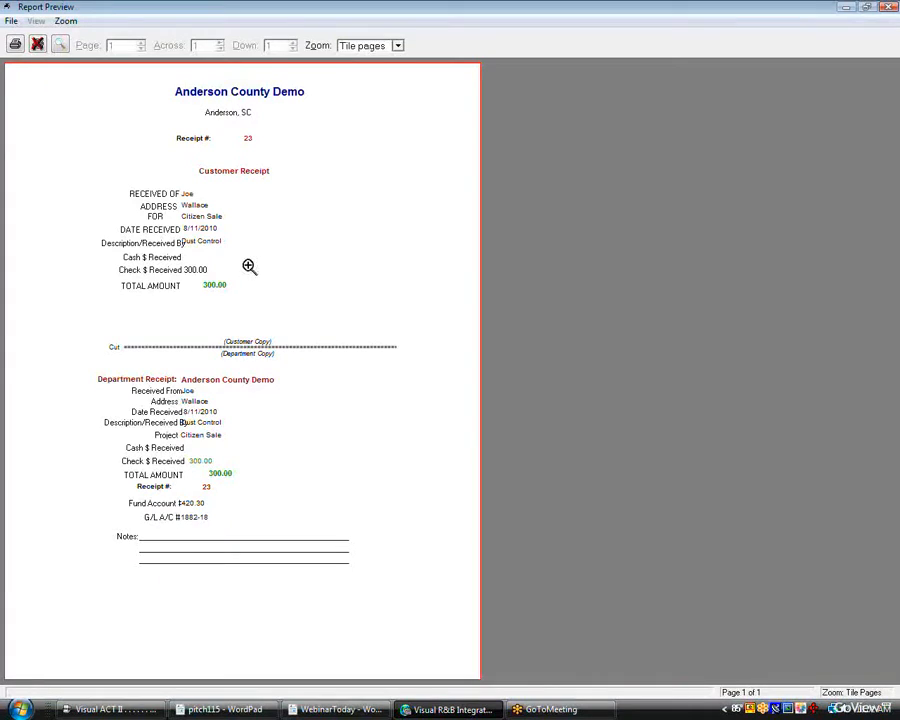
click(249, 266)
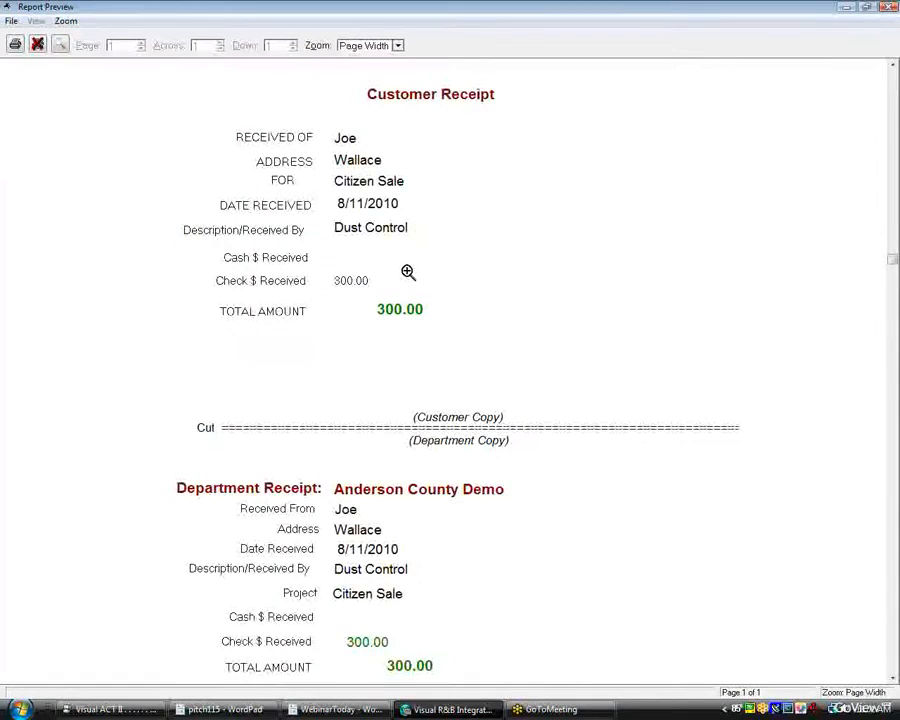
click(297, 211)
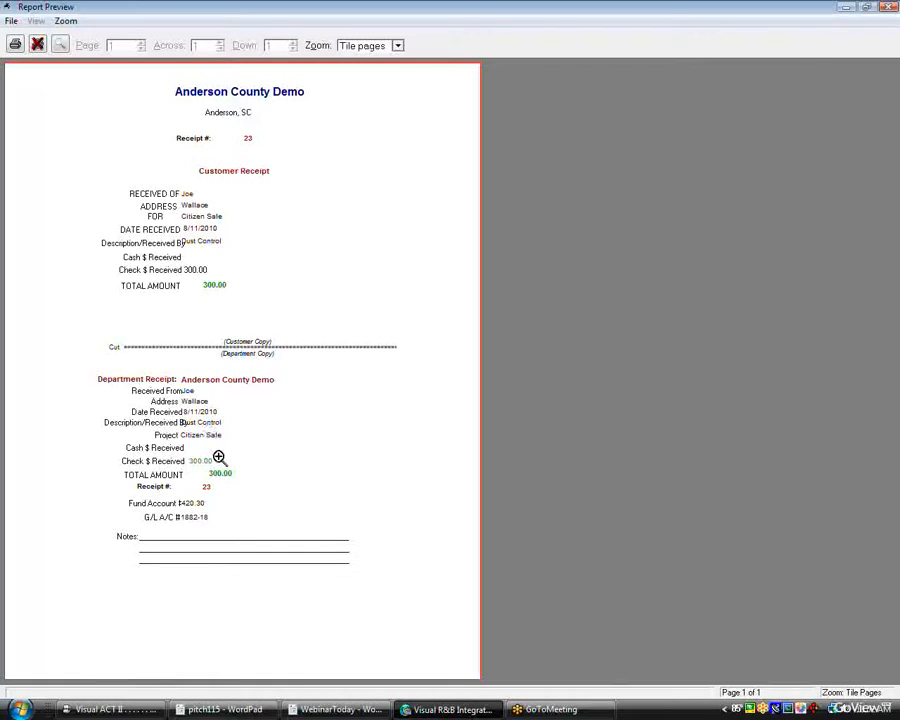
click(36, 44)
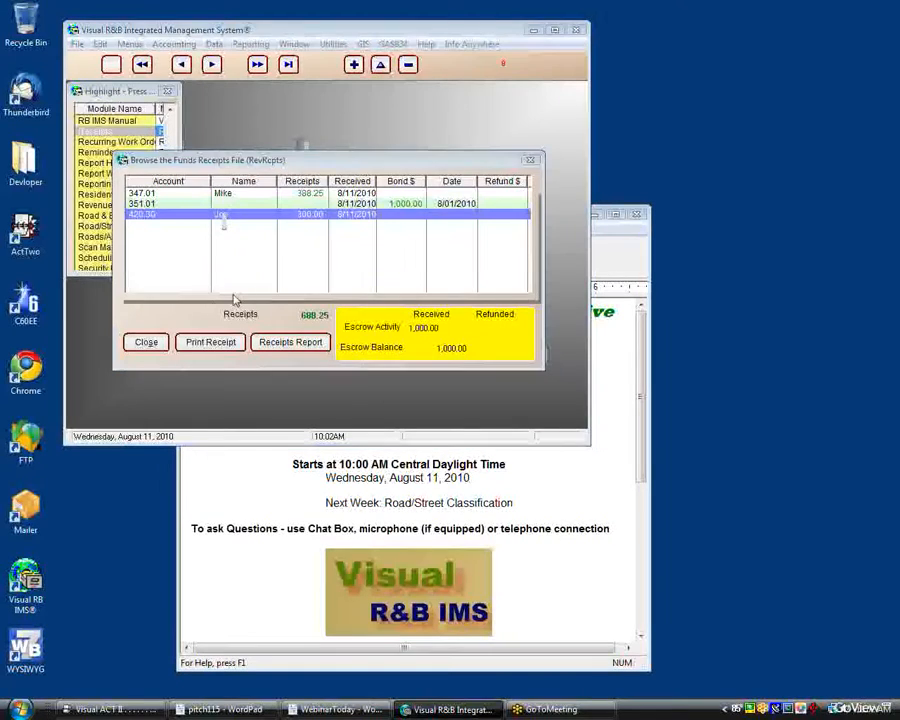
Step: Open the receipt record with the 1,000.00 bond, review its Revenue Receipts and Escrow Account details, and accept it
double_click(253, 217)
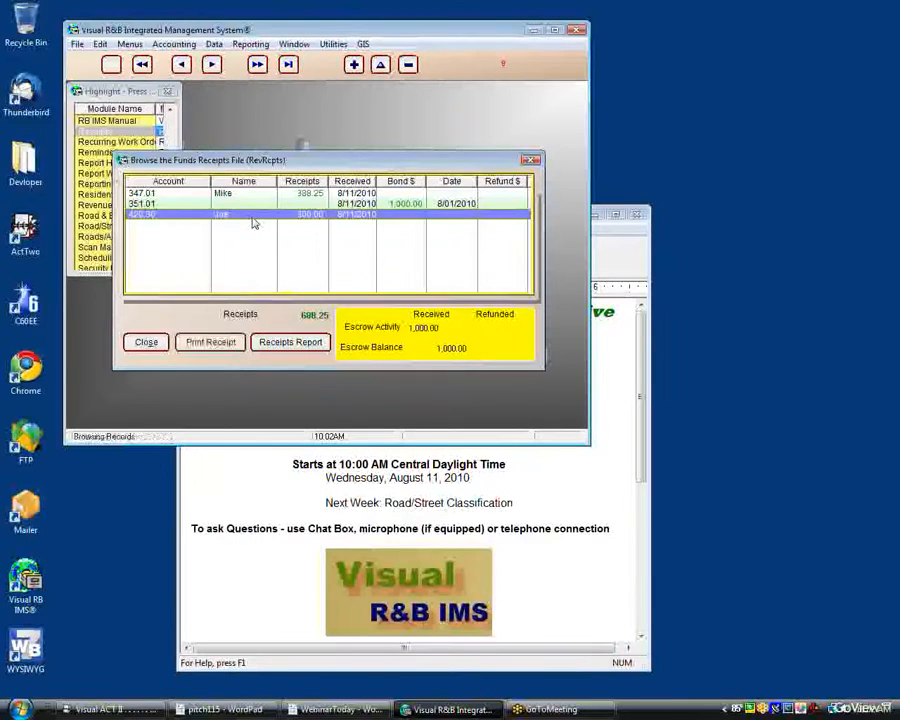
click(461, 386)
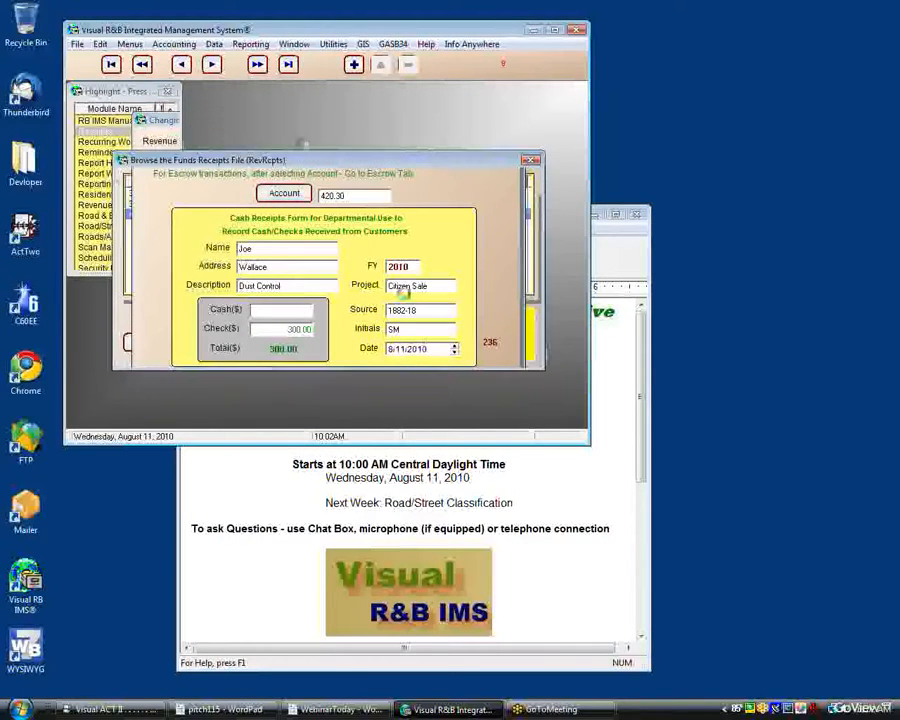
double_click(384, 205)
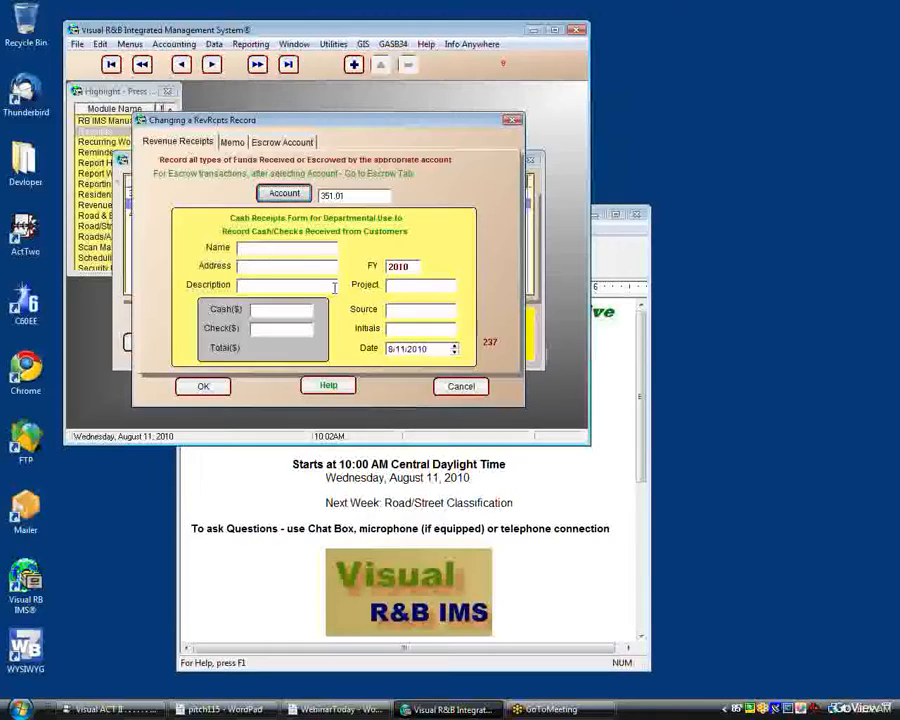
click(268, 146)
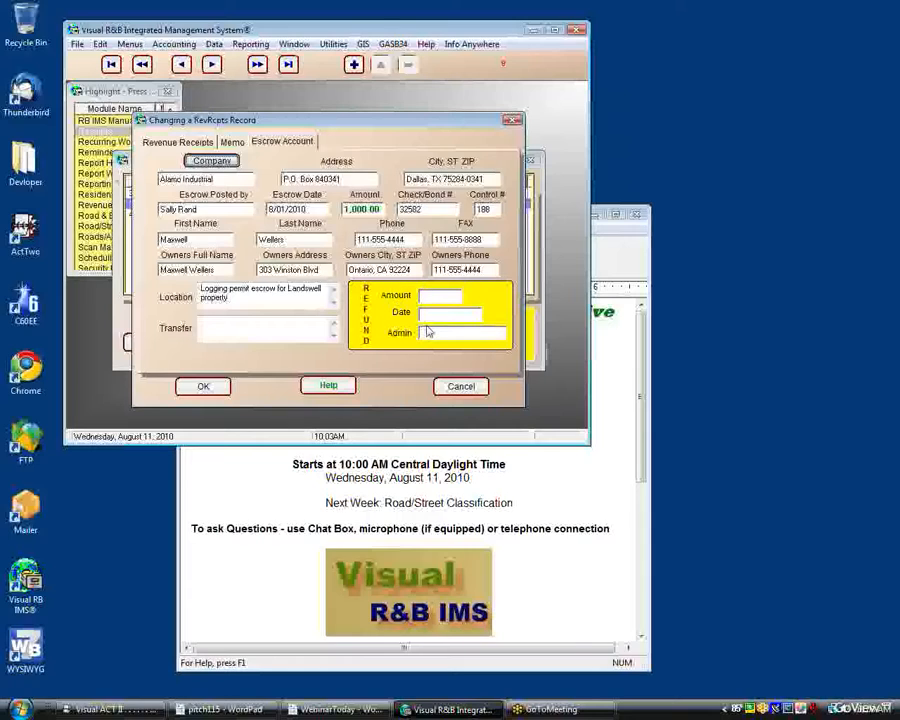
click(177, 141)
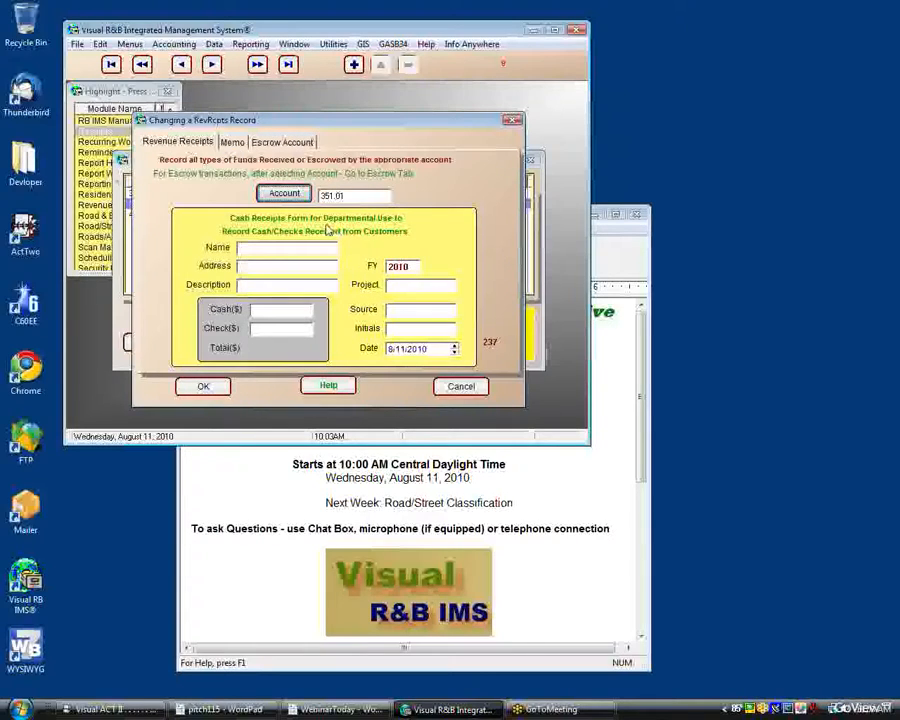
click(294, 145)
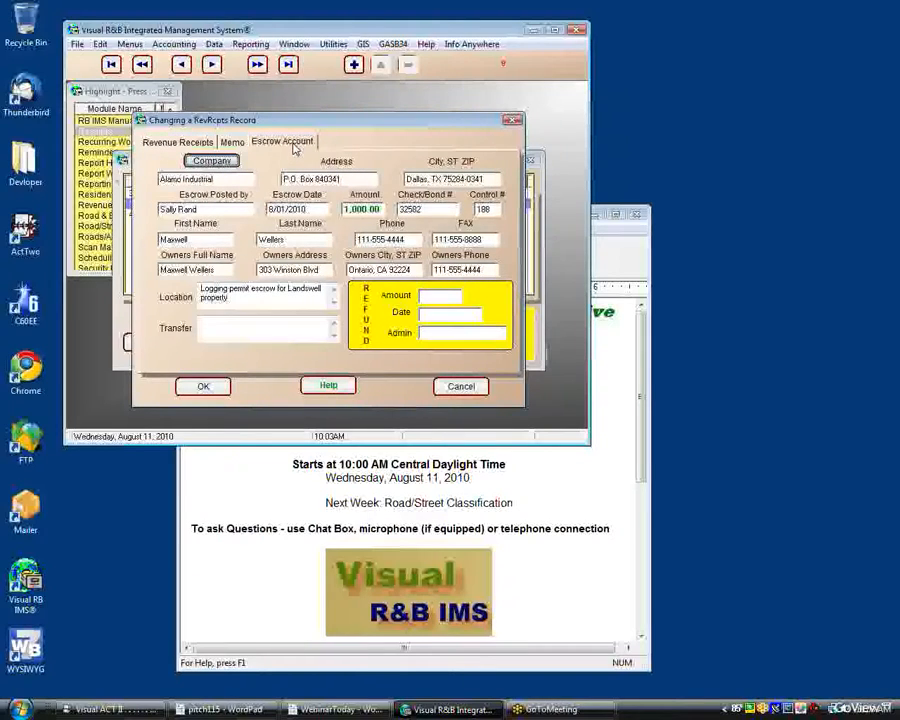
click(208, 390)
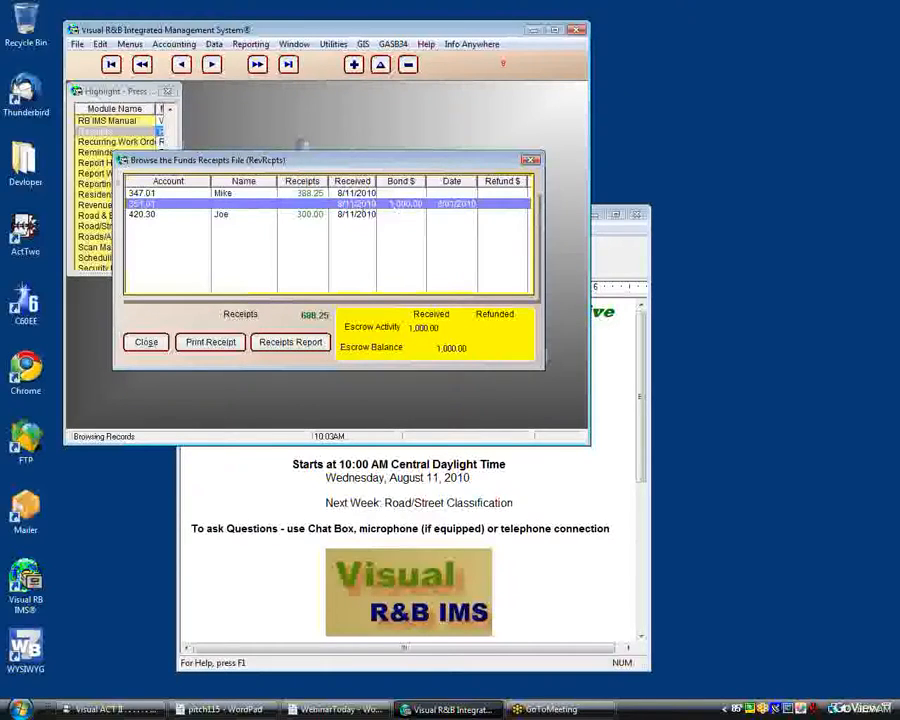
Step: Reopen the 1,000.00 bond record to check its escrow amount and refund fields, and accept it without edits
double_click(362, 205)
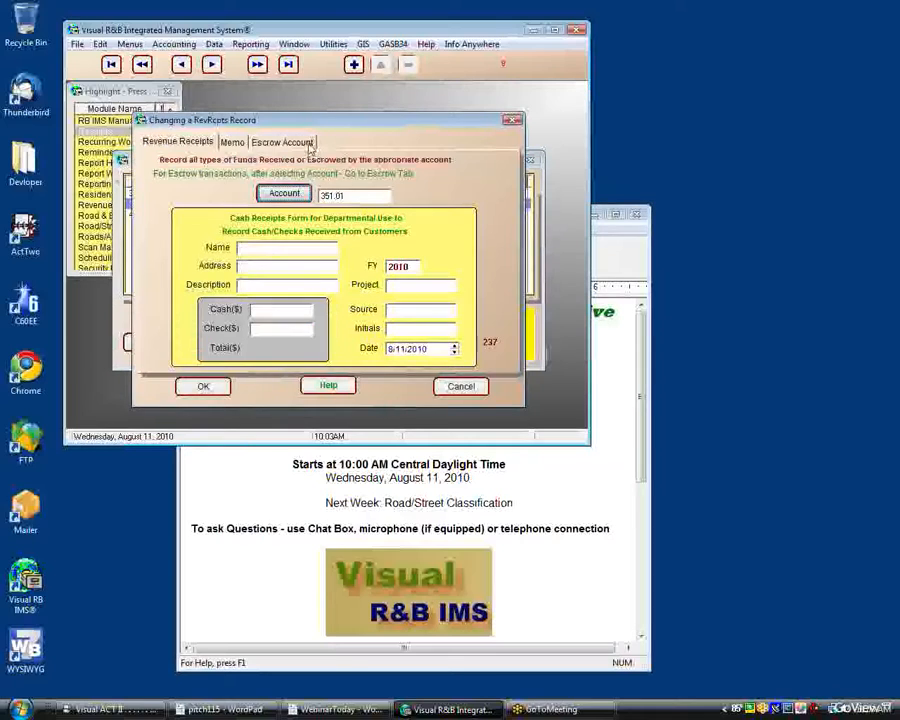
click(283, 142)
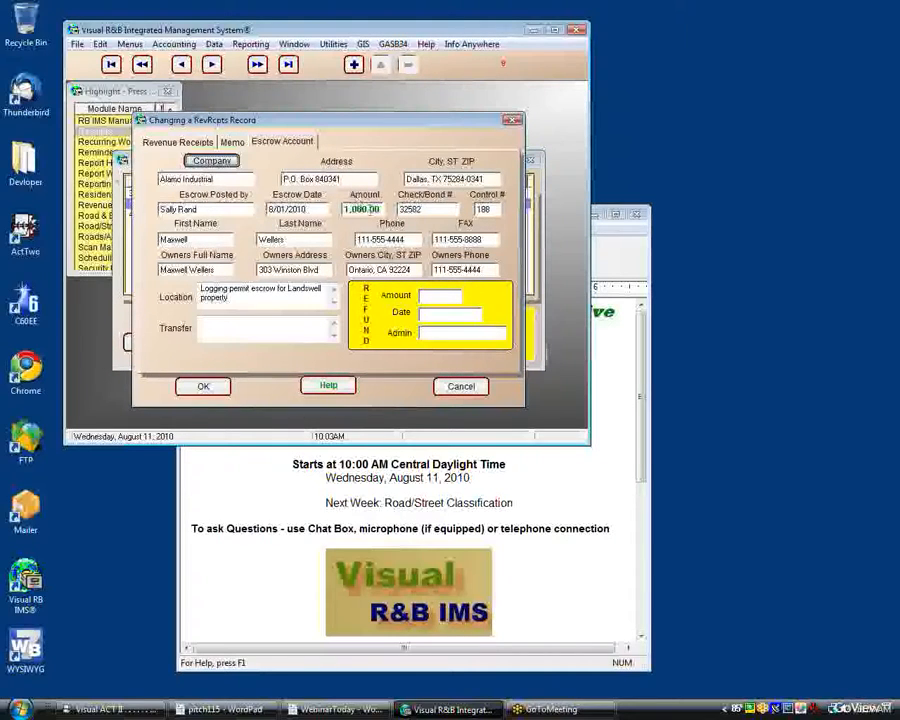
click(203, 386)
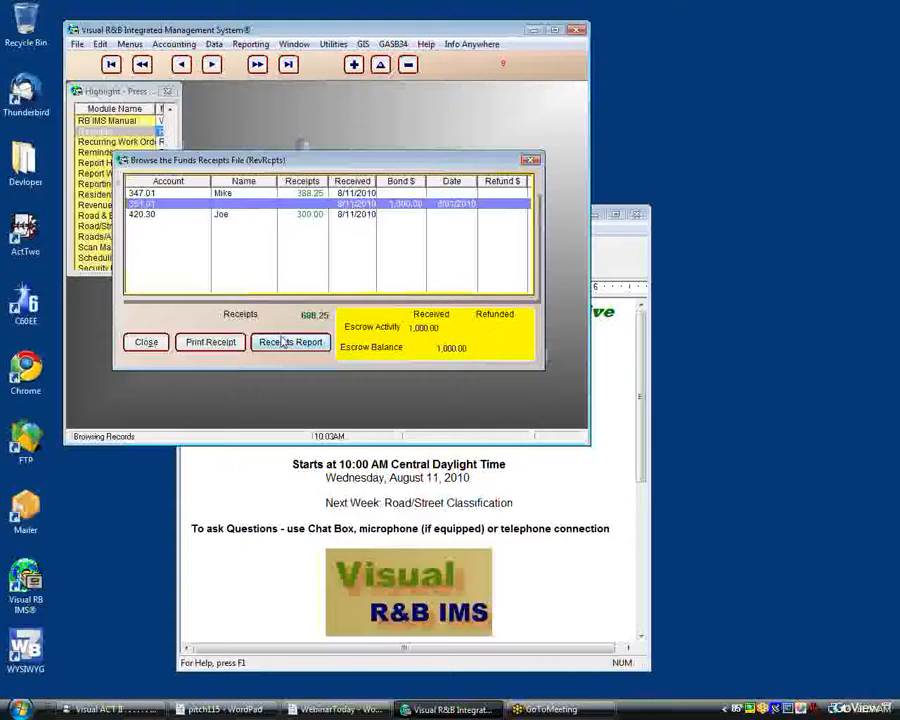
Step: Leave the customer receipts list, open the revenue deposited with the treasurer, and review the County Treasurer transmittal record
click(146, 344)
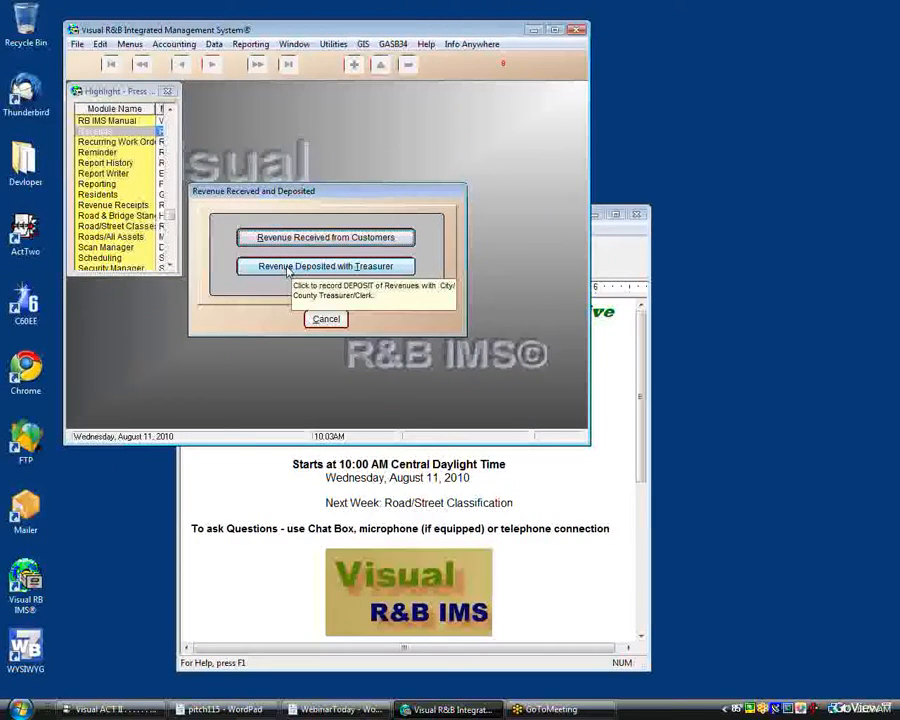
click(288, 267)
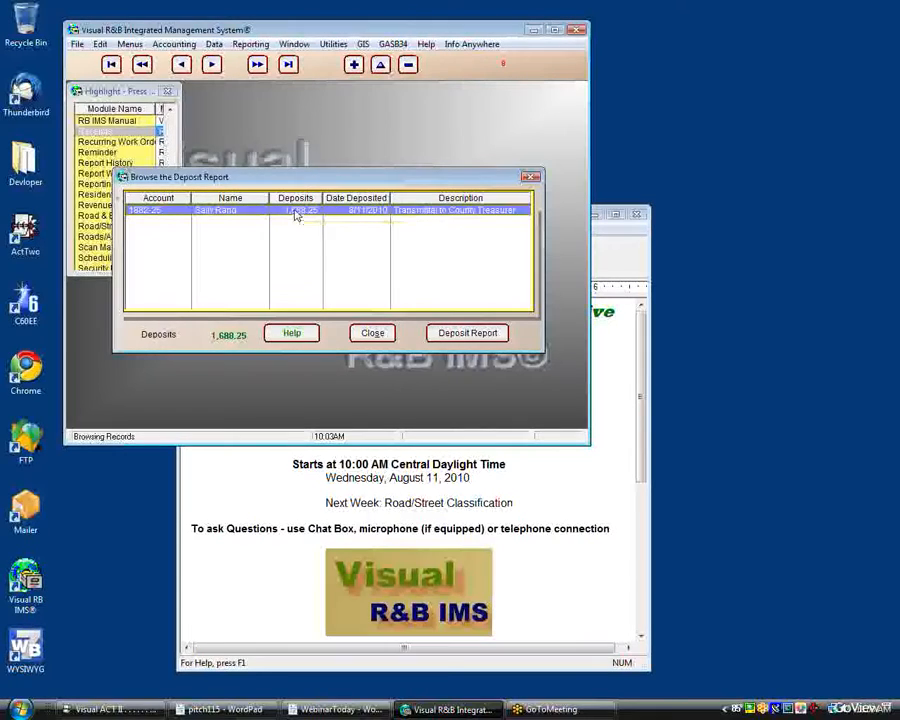
double_click(296, 212)
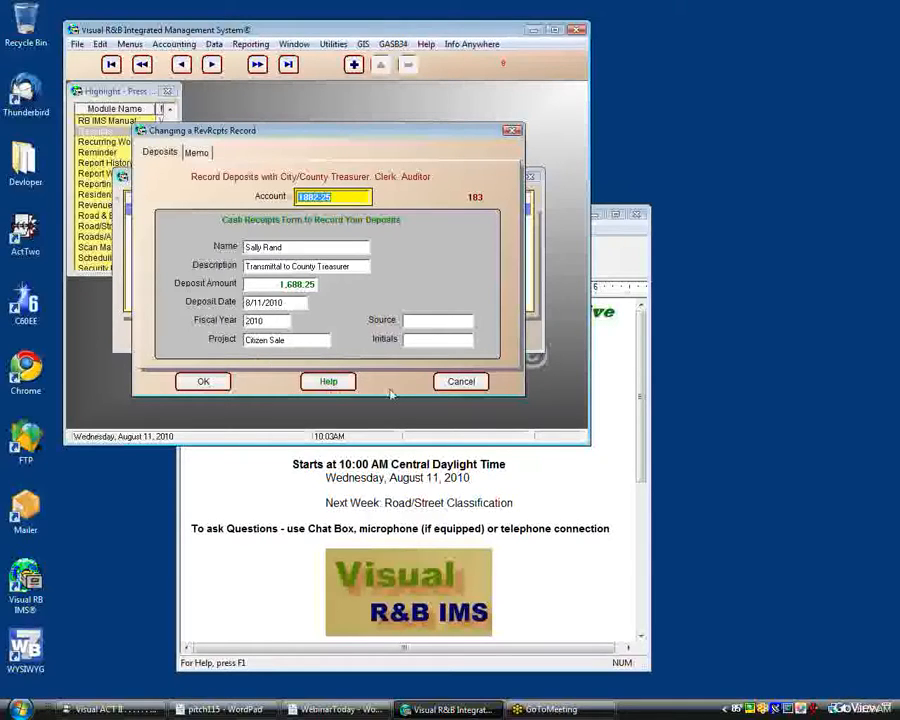
click(448, 382)
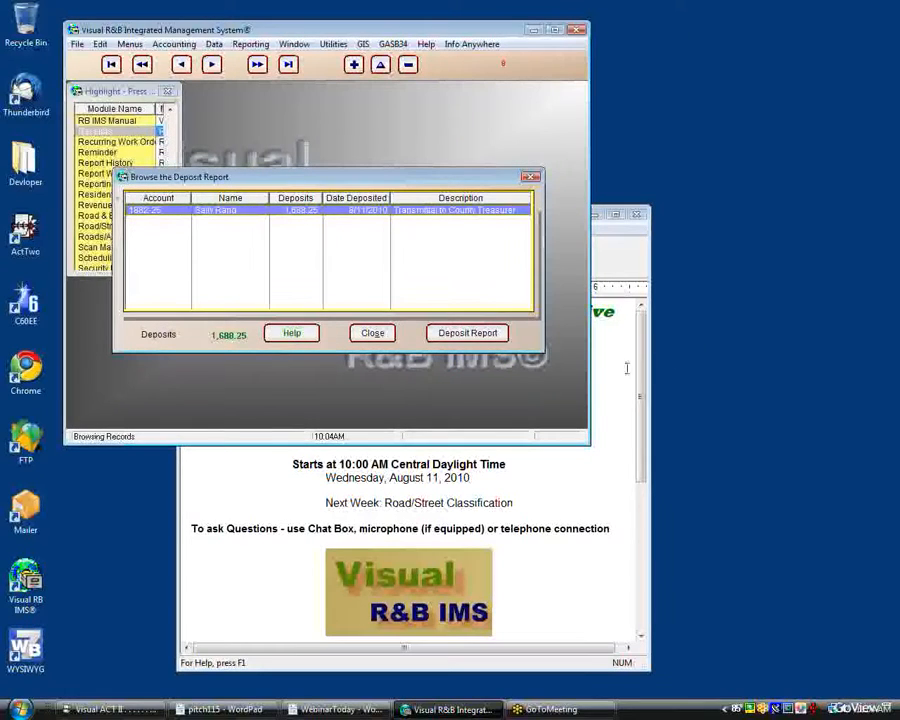
Step: Preview the deposit report for the date range 8/01/2010 to 8/30/2010, and close the preview
click(490, 337)
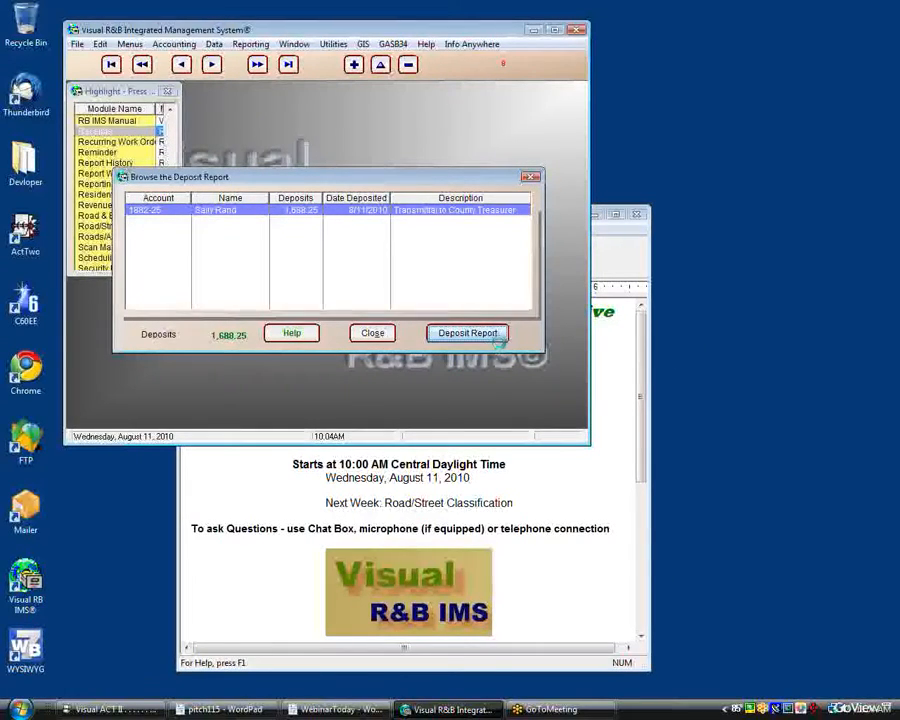
text(0)
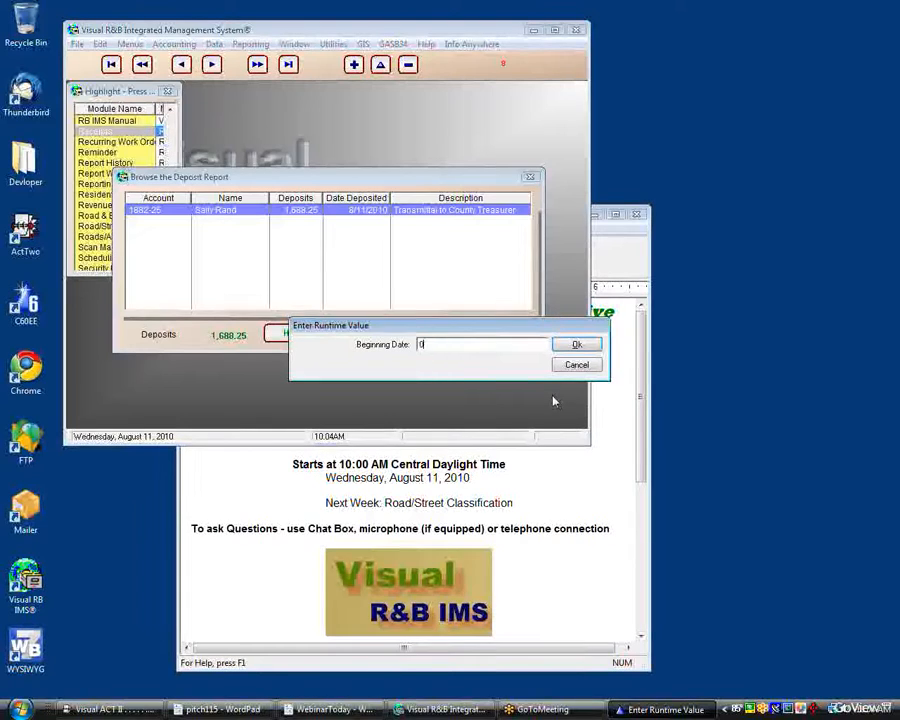
text(8/01/10)
key(Return)
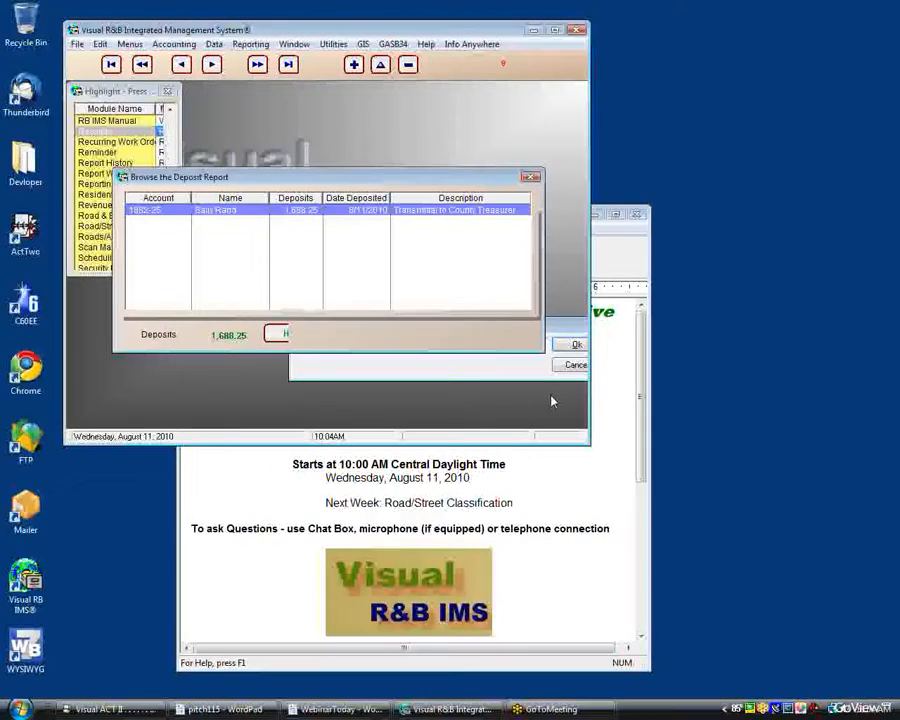
text(083110)
key(Return)
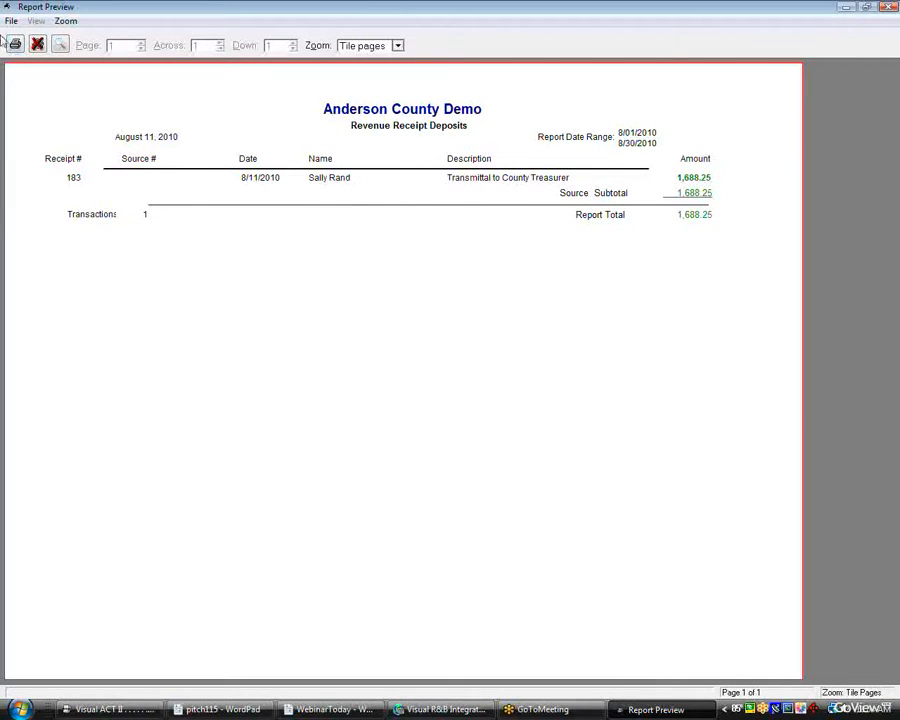
click(37, 45)
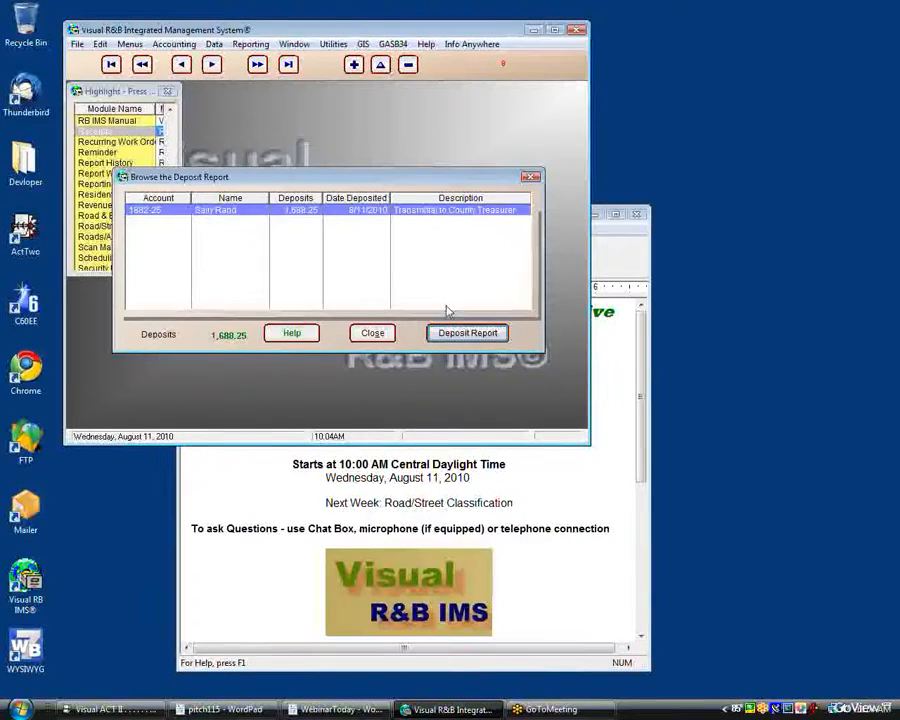
Step: Close the deposits list and the Receipts module, and switch to the WebinarToday document in WordPad
click(529, 178)
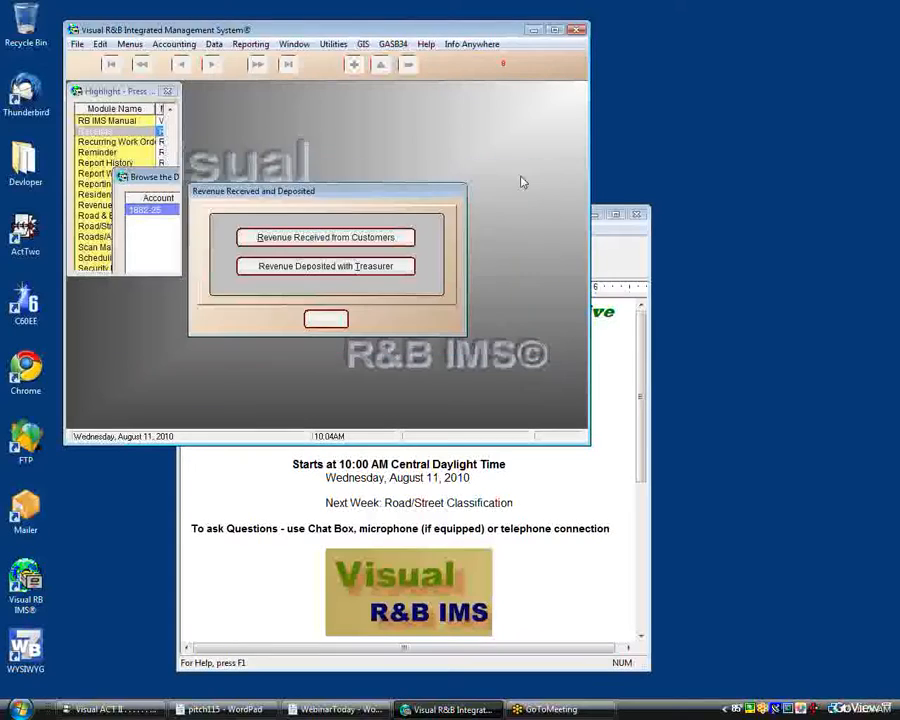
click(320, 320)
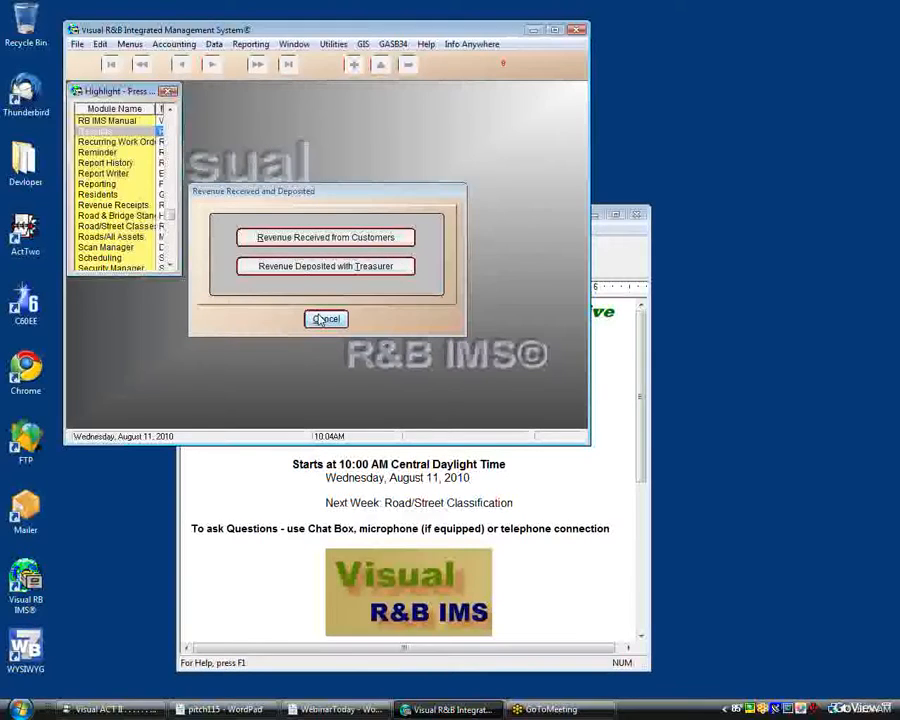
click(325, 326)
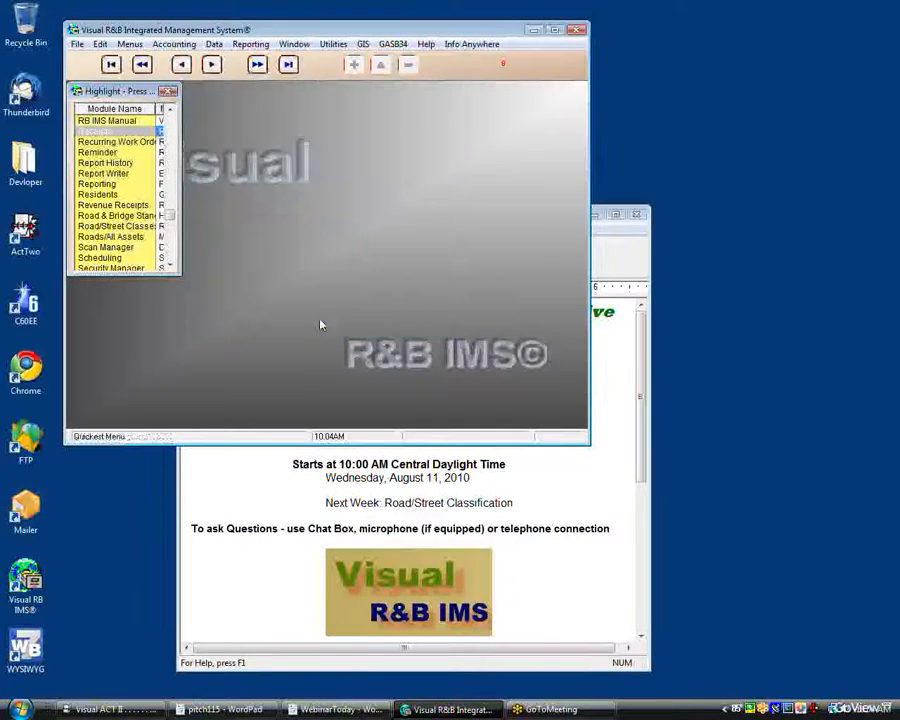
click(411, 536)
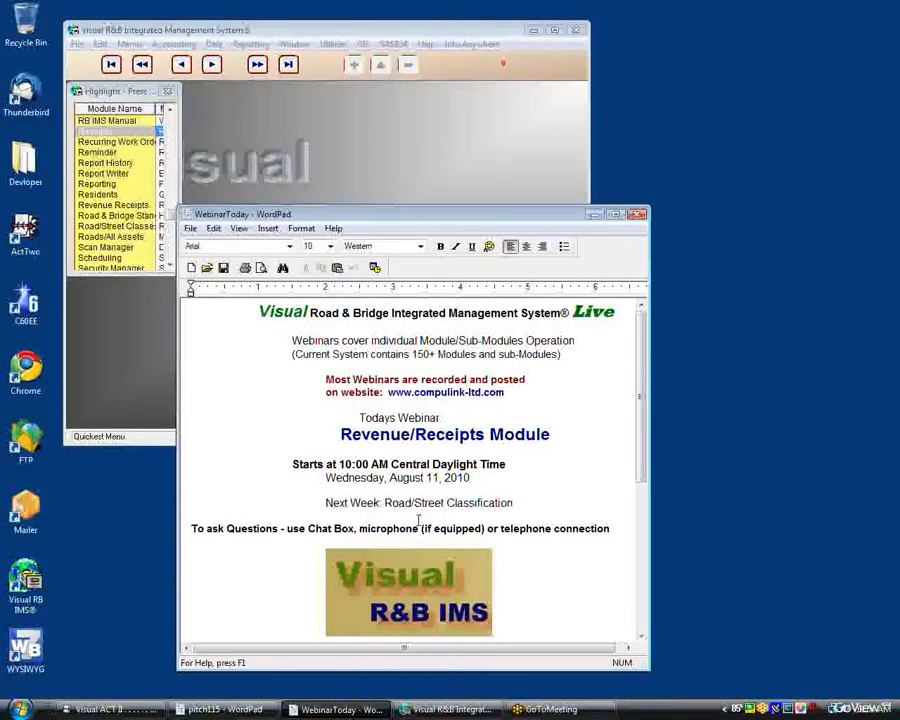